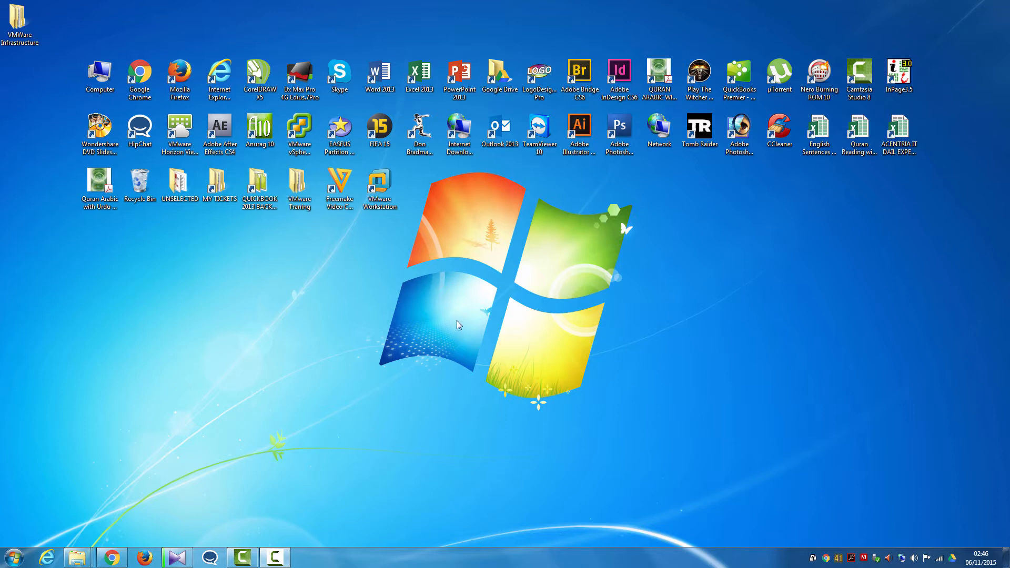
Start VMware Workstation and begin a new virtual machine with custom configuration and Workstation 11.0 hardware compatibility.
double_click(387, 184)
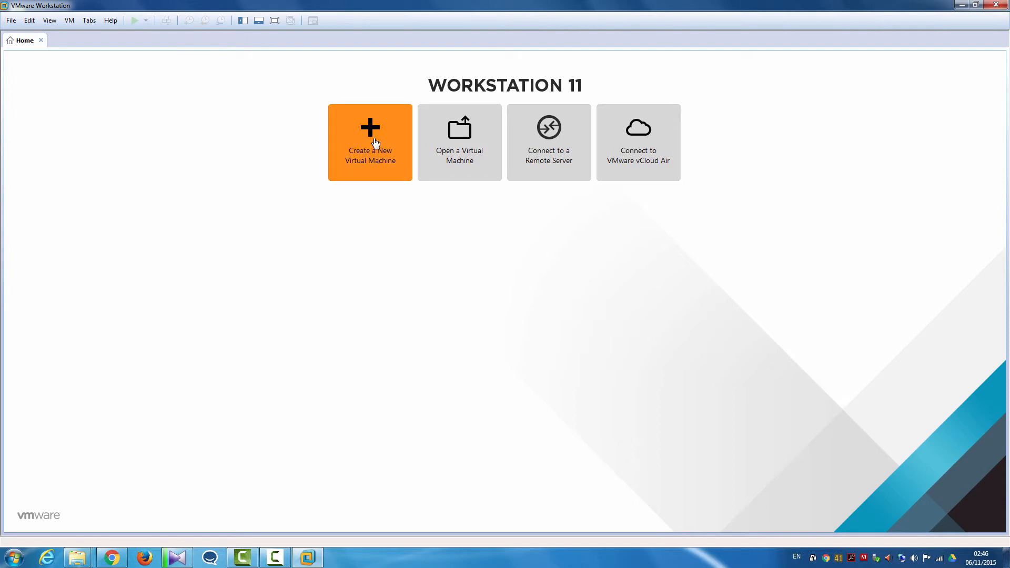
click(374, 139)
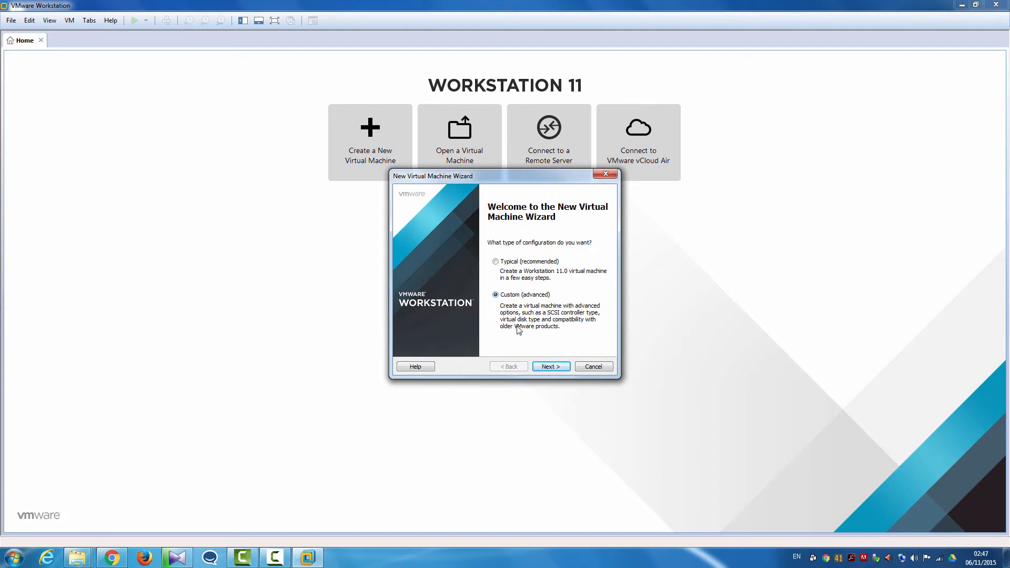
click(551, 366)
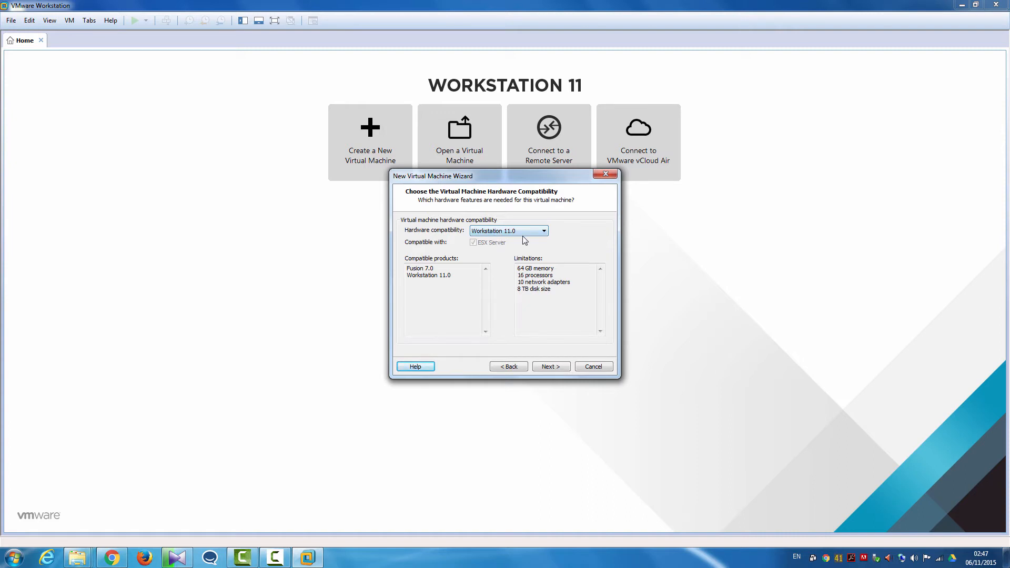
click(545, 370)
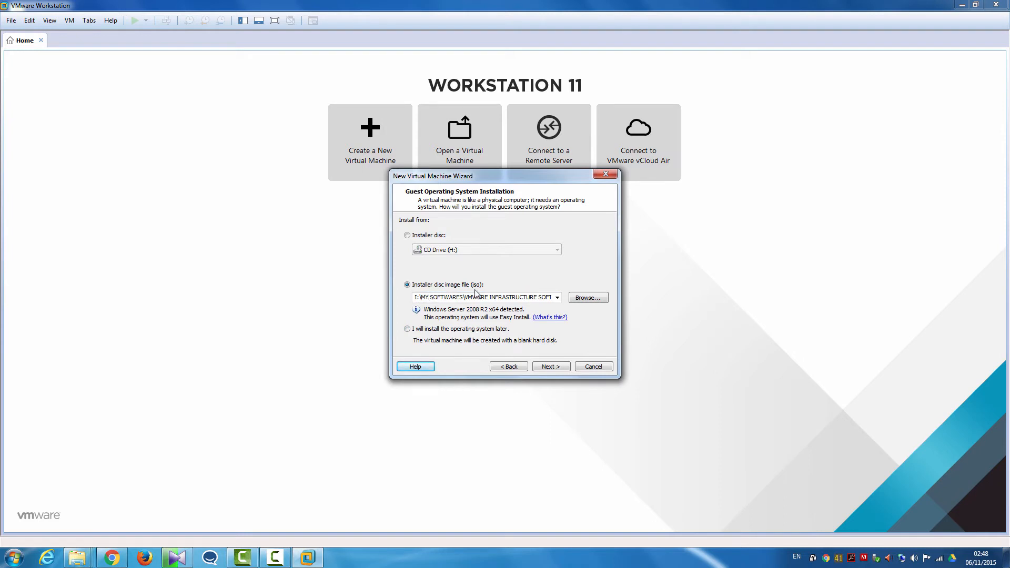
Use the disc image en_windows_server_2008_r2_with_sp1_x64_dvd_617601 as the installation source for the guest operating system.
click(578, 299)
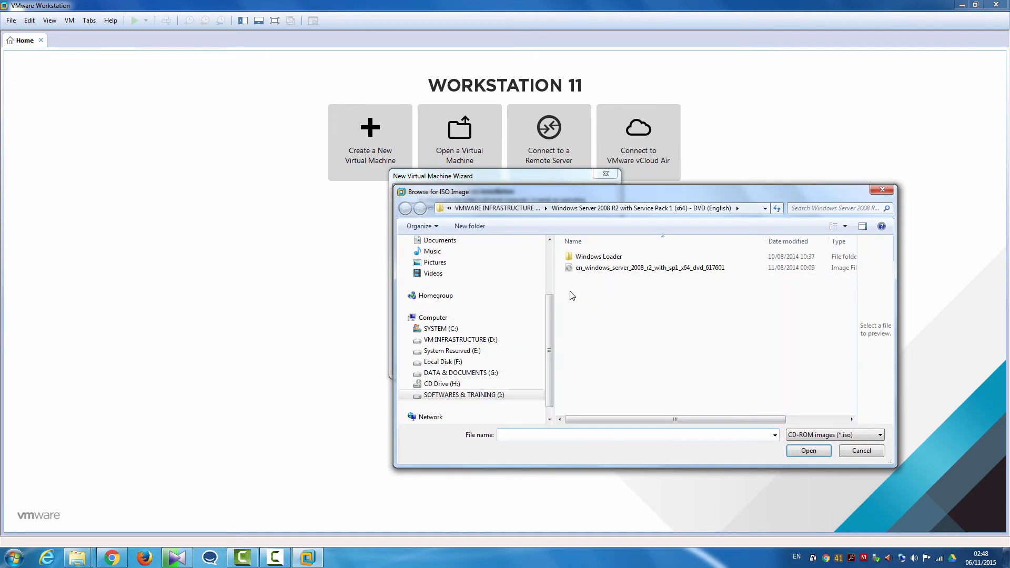
click(619, 271)
click(806, 446)
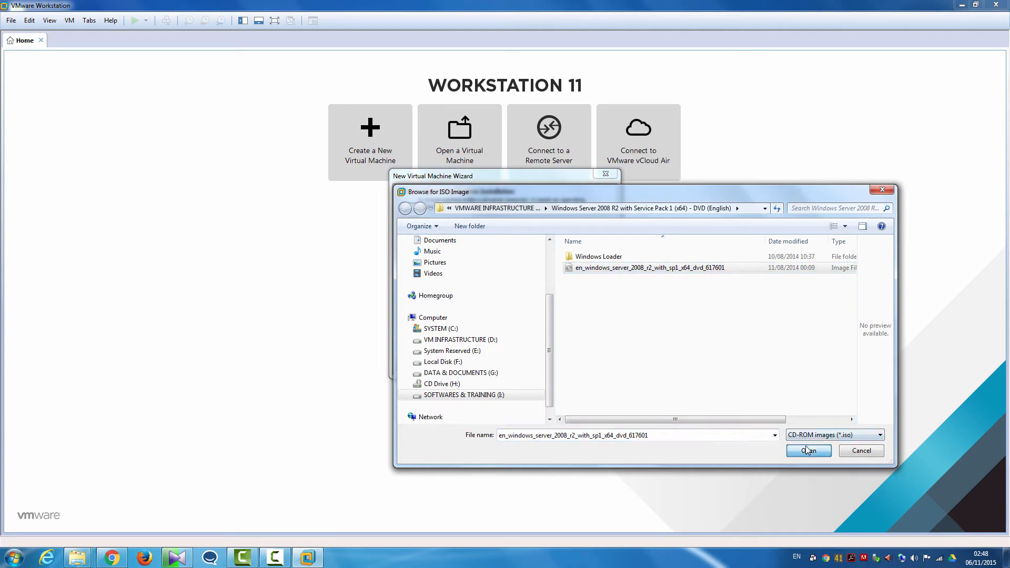
click(558, 368)
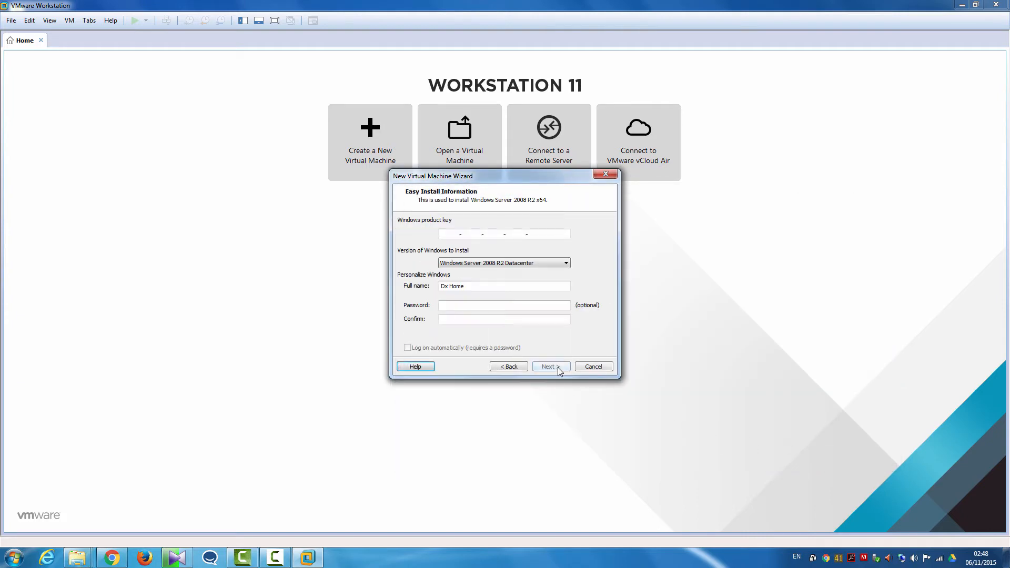
Leave the Windows product key blank and choose Windows Server 2008 R2 Standard as the version to install.
click(447, 237)
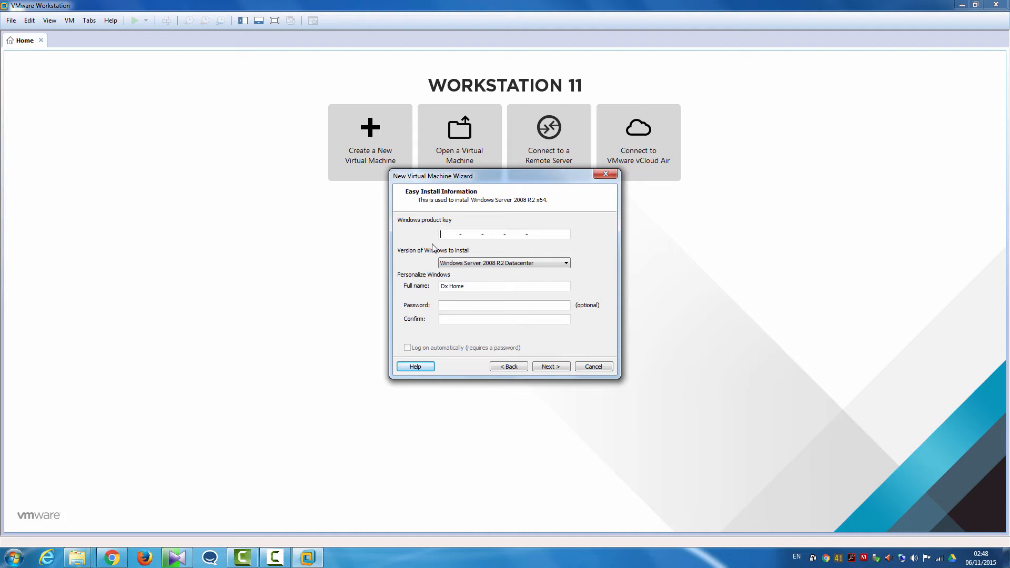
click(488, 264)
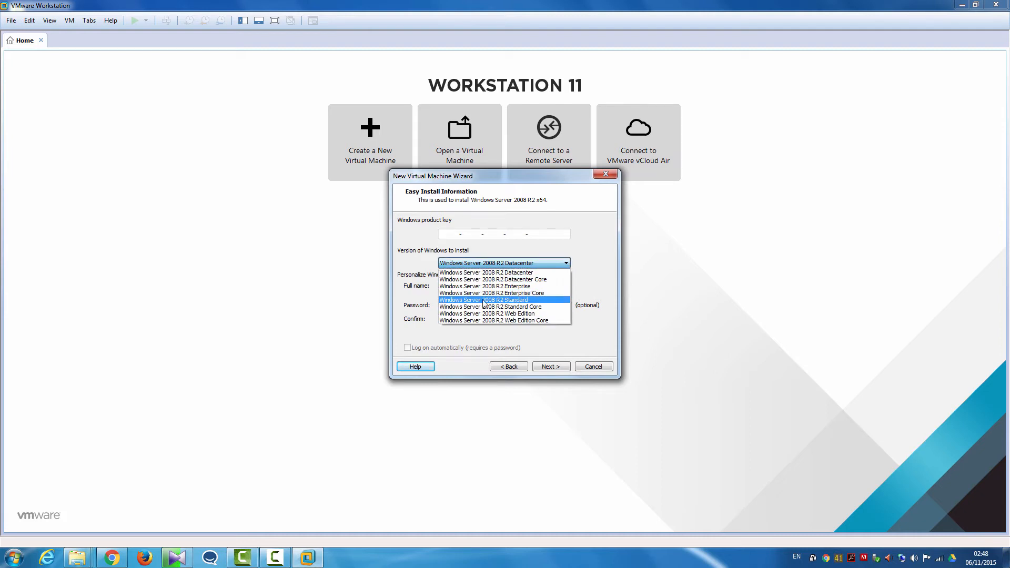
click(513, 304)
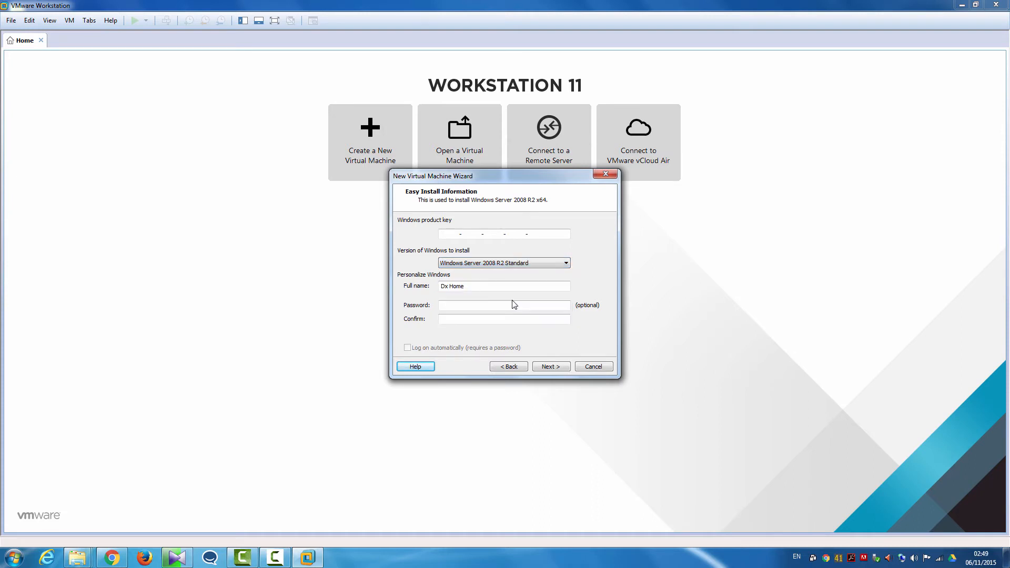
Set the full name to Windows Server, enter and confirm the account password, and continue without a product key.
drag(480, 287, 353, 289)
text(Windows Server)
key(Tab)
text(••••)
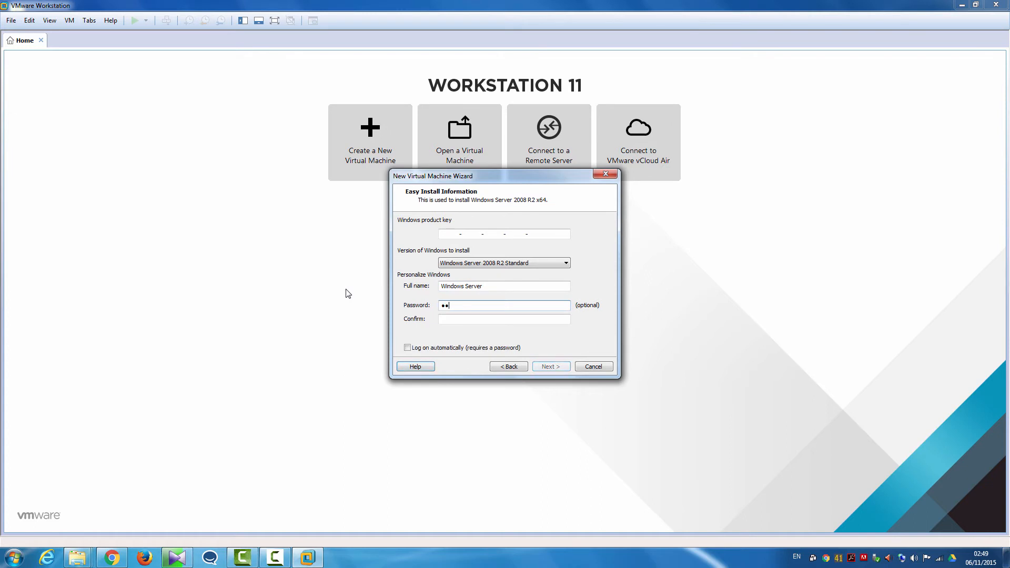
text(••••)
key(Tab)
text(••••••••)
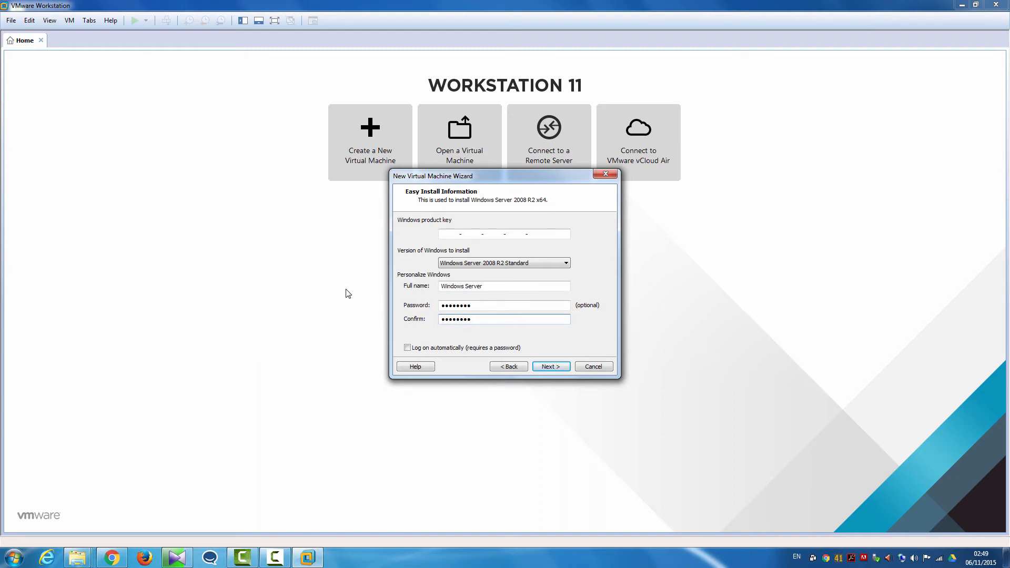
click(550, 367)
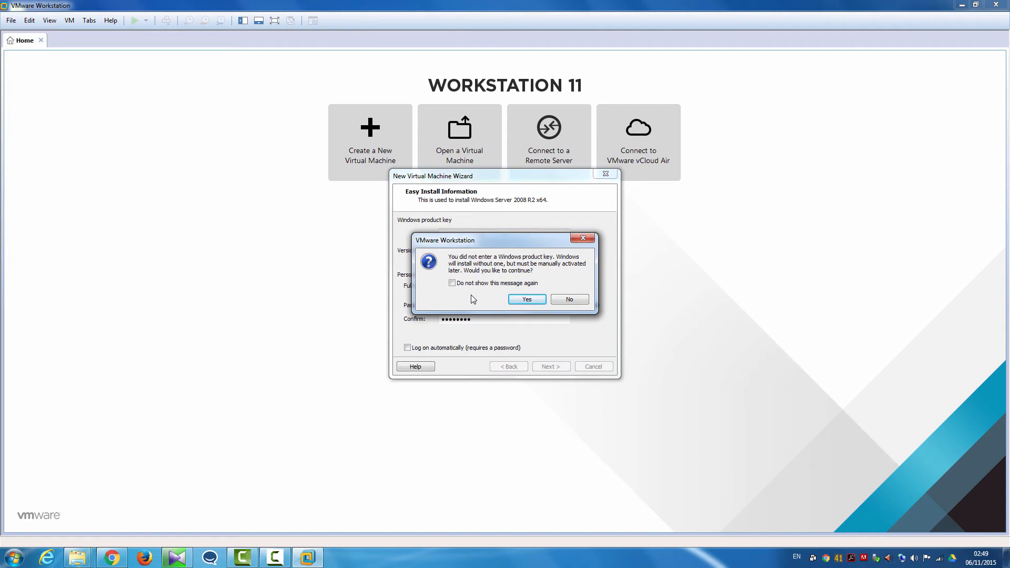
click(516, 300)
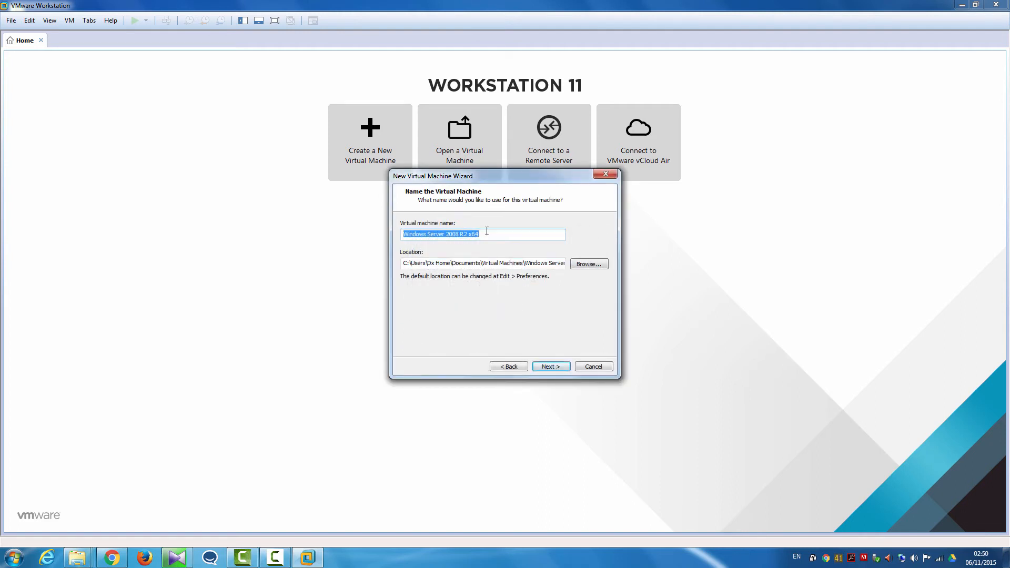
Name the virtual machine MAK-AD-01.
drag(491, 233, 360, 230)
text(MAK-A)
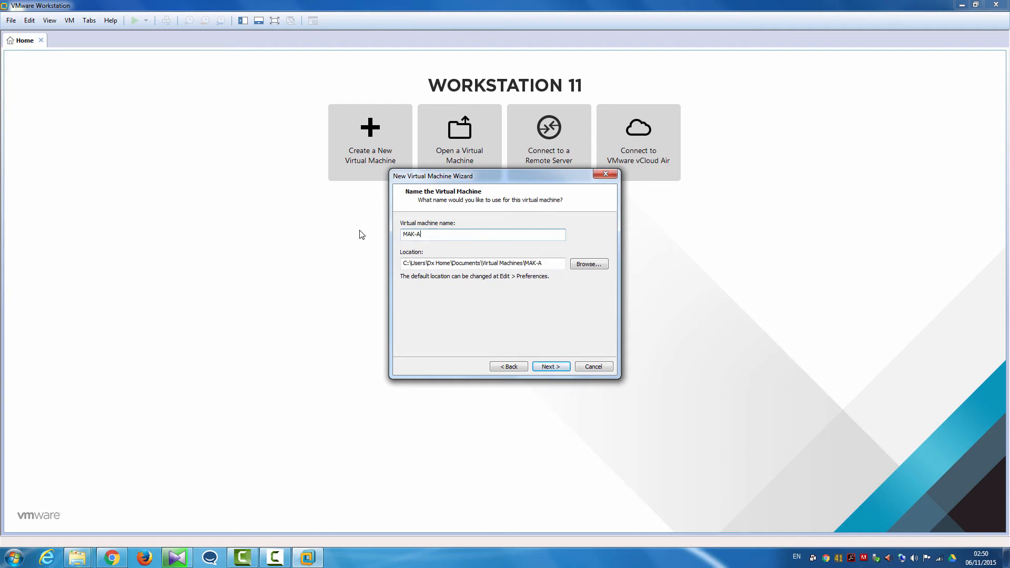
text(D-01)
Set the virtual machine location to the MAK-AD-01 folder in Desktop > VMWare Infrastructure > Virtual Machines.
click(588, 267)
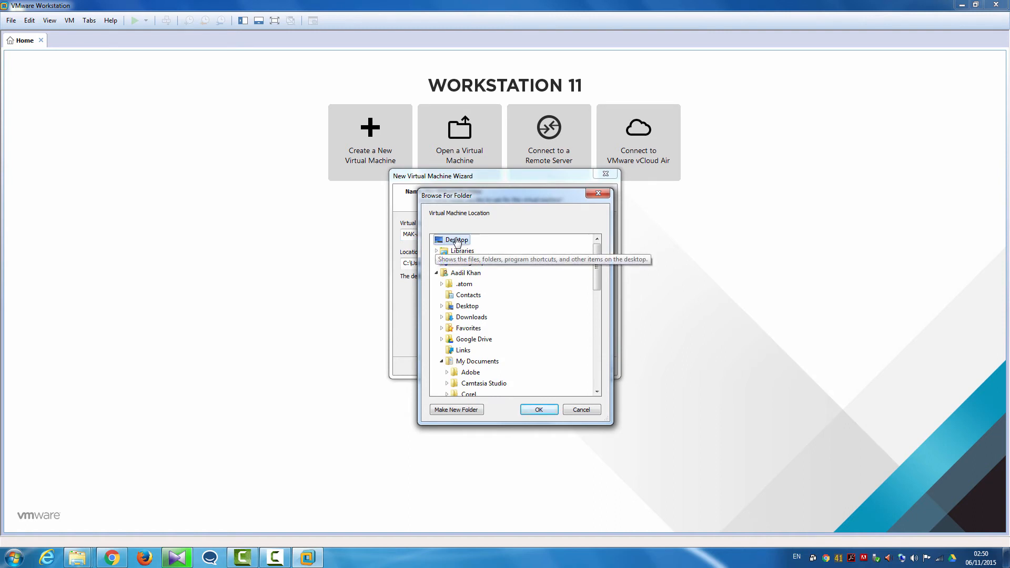
click(442, 307)
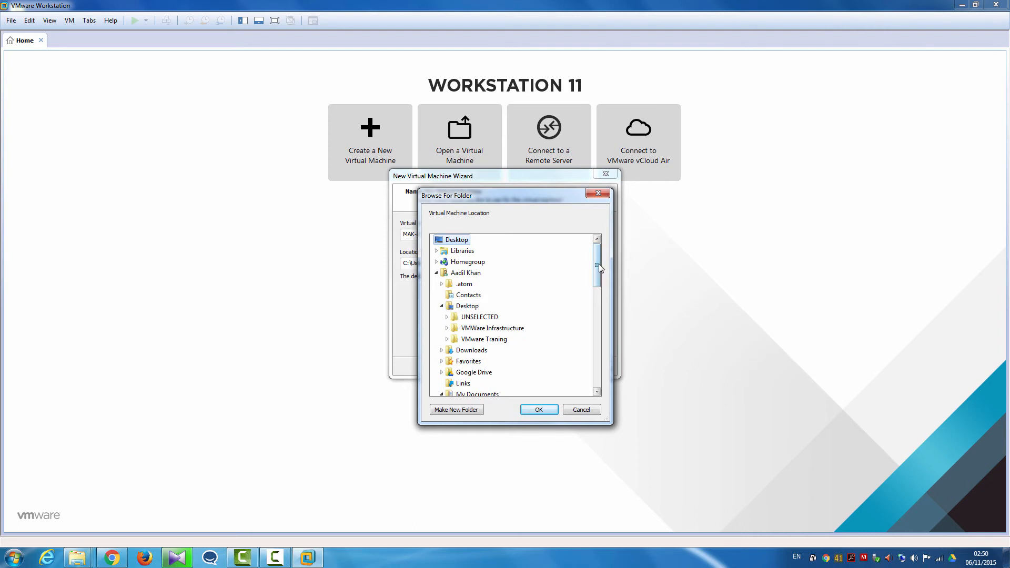
drag(599, 263, 599, 273)
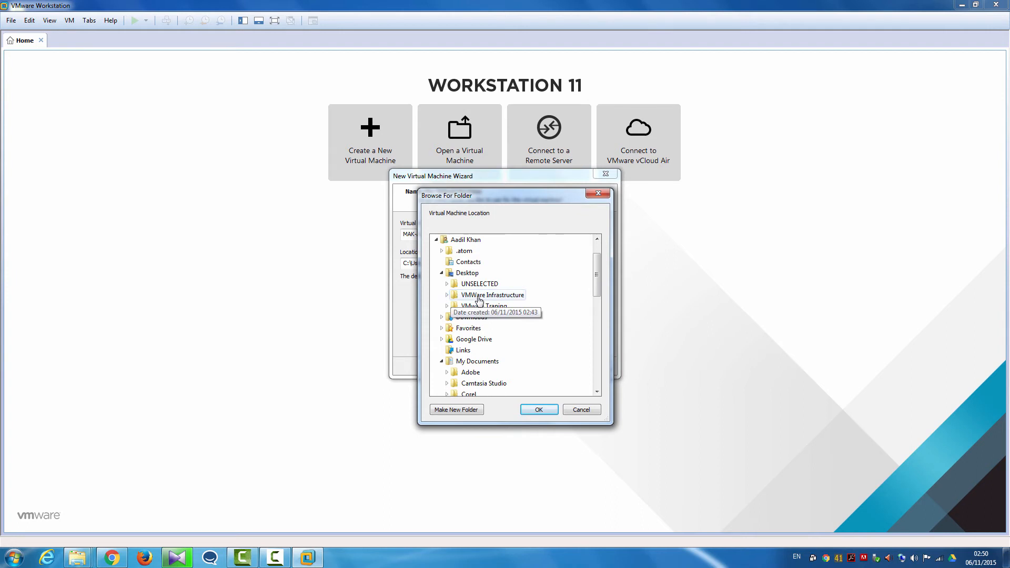
click(447, 295)
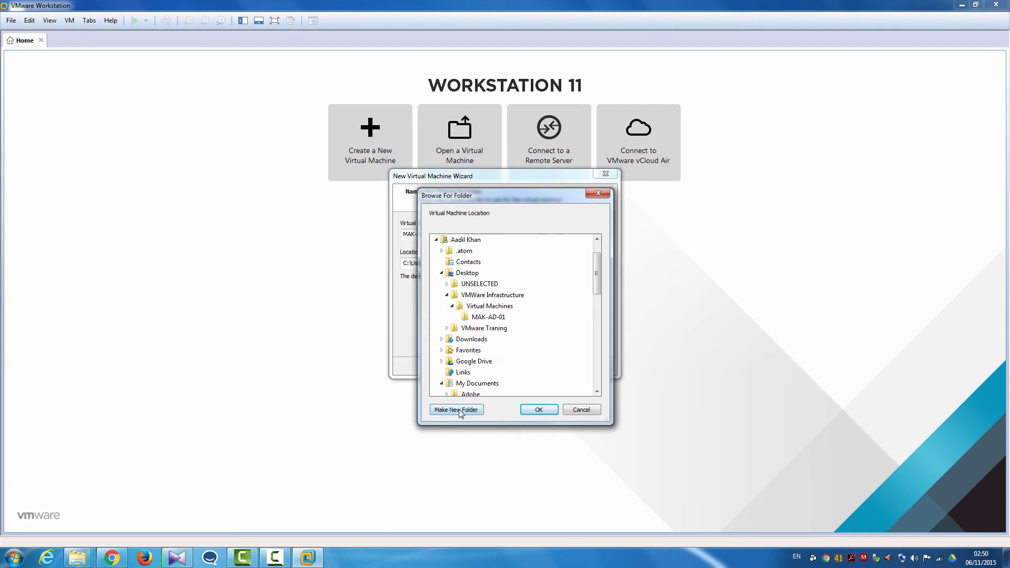
click(479, 310)
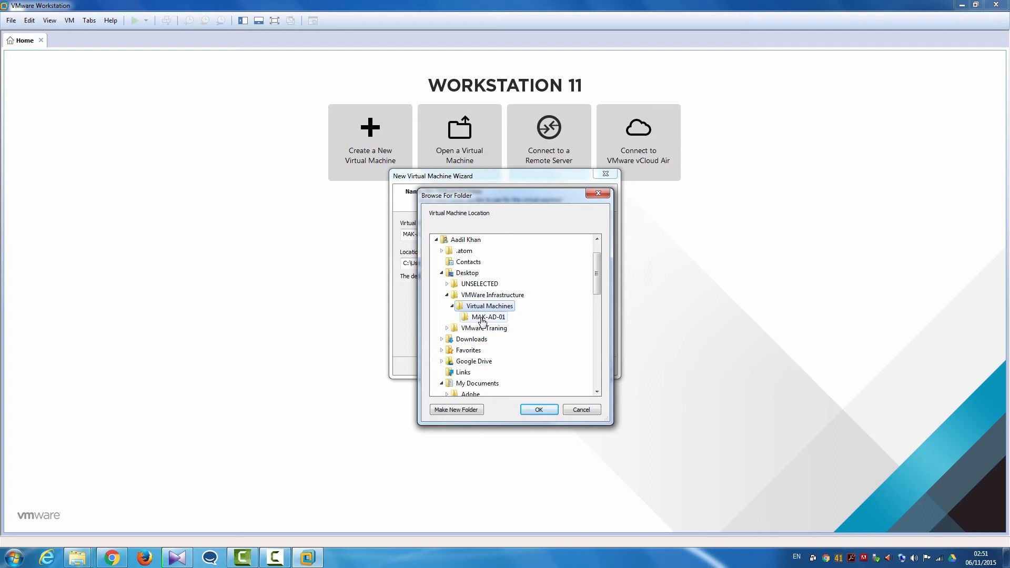
click(482, 318)
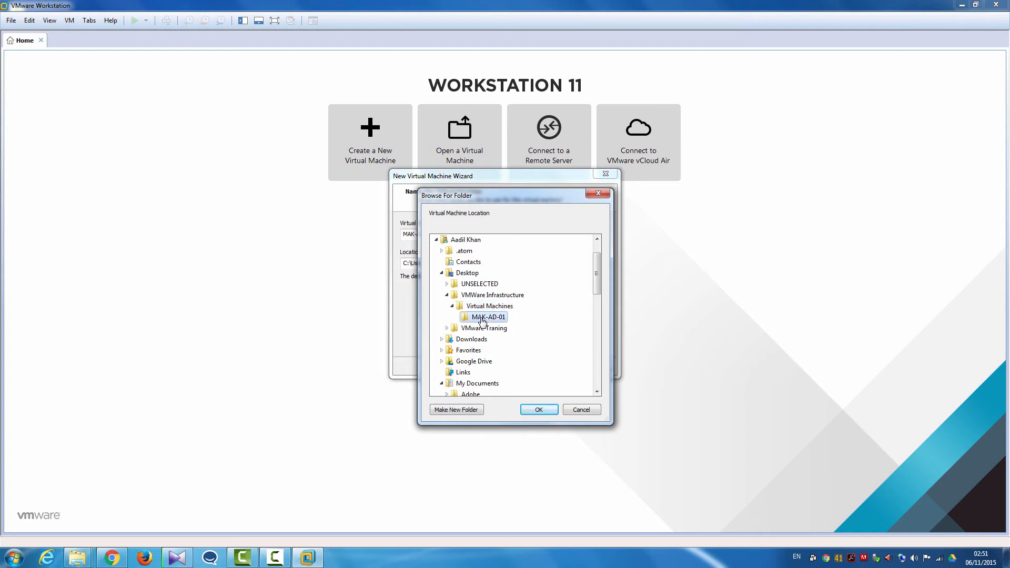
click(536, 409)
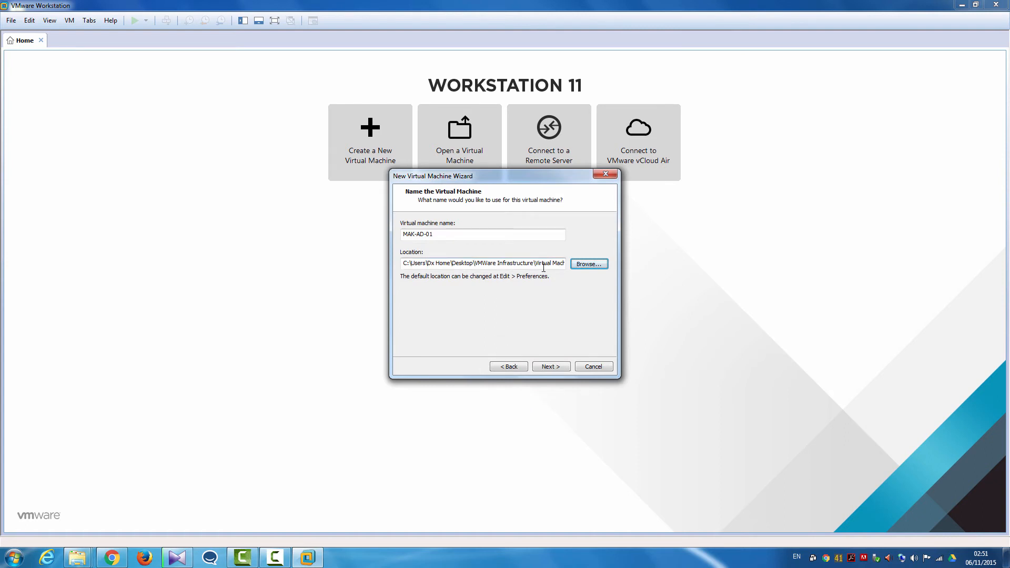
click(550, 365)
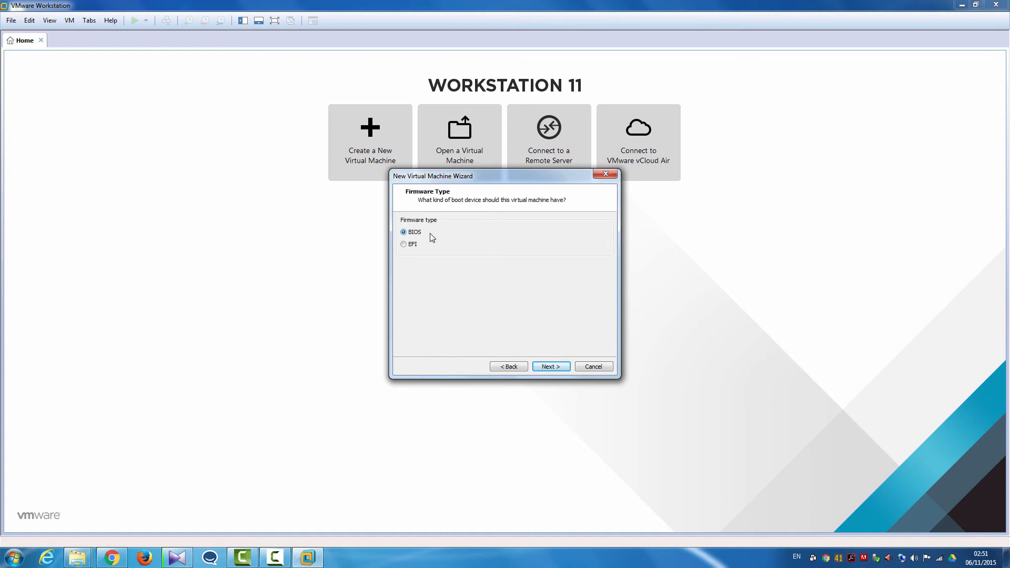
Keep BIOS firmware and configure 2 processors with 2 cores per processor.
click(543, 365)
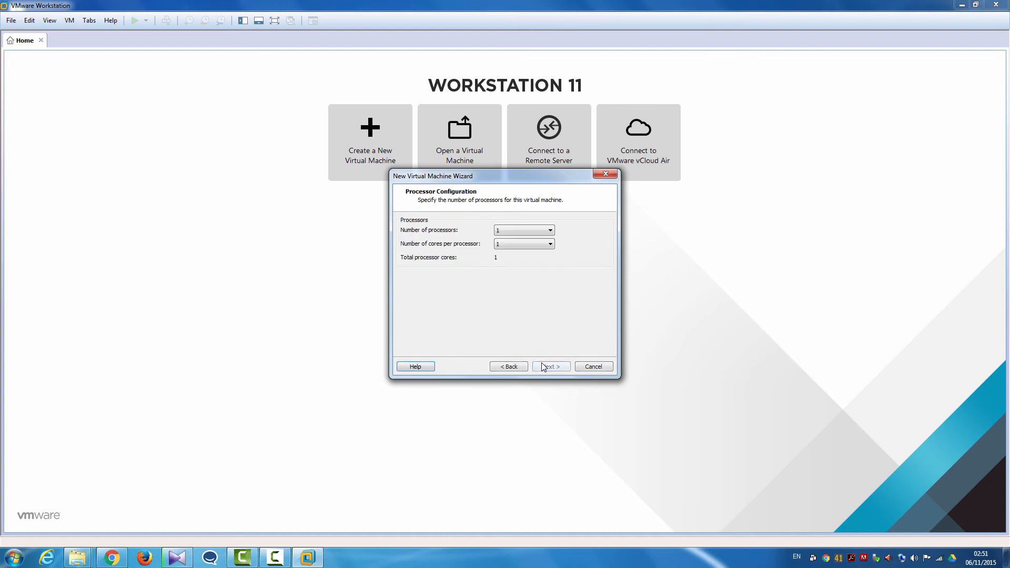
click(498, 231)
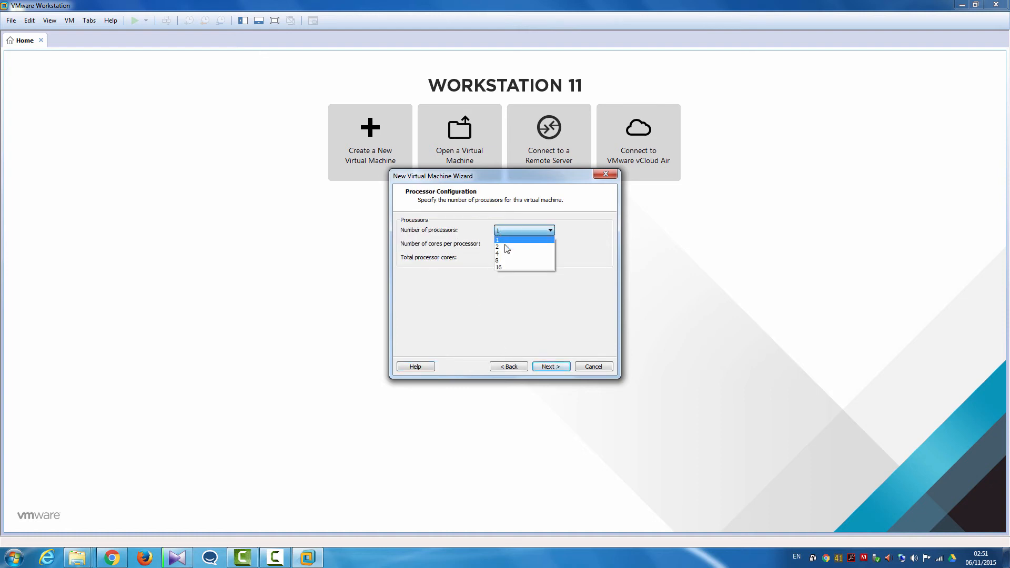
click(506, 246)
click(504, 244)
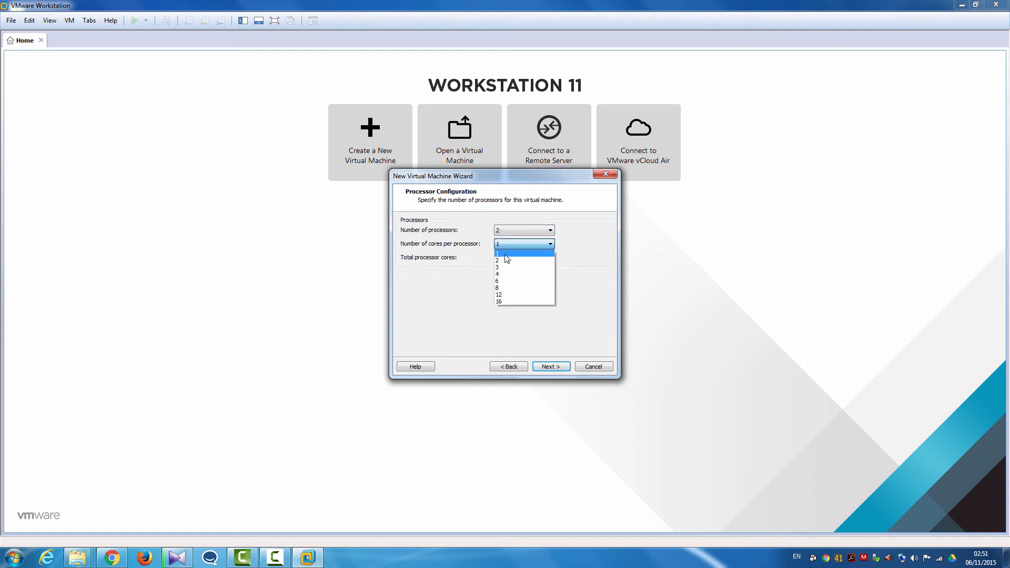
click(506, 260)
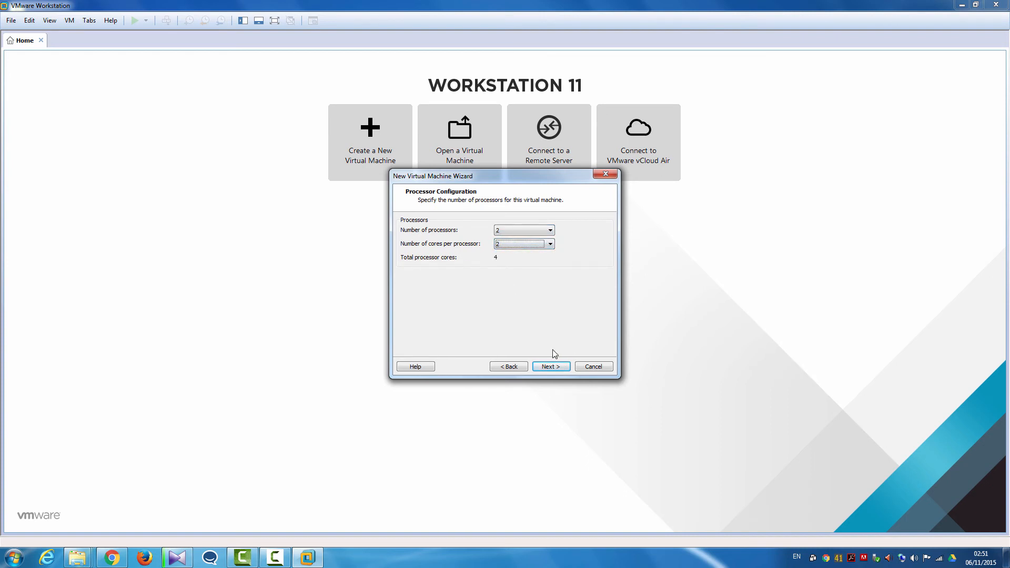
click(540, 367)
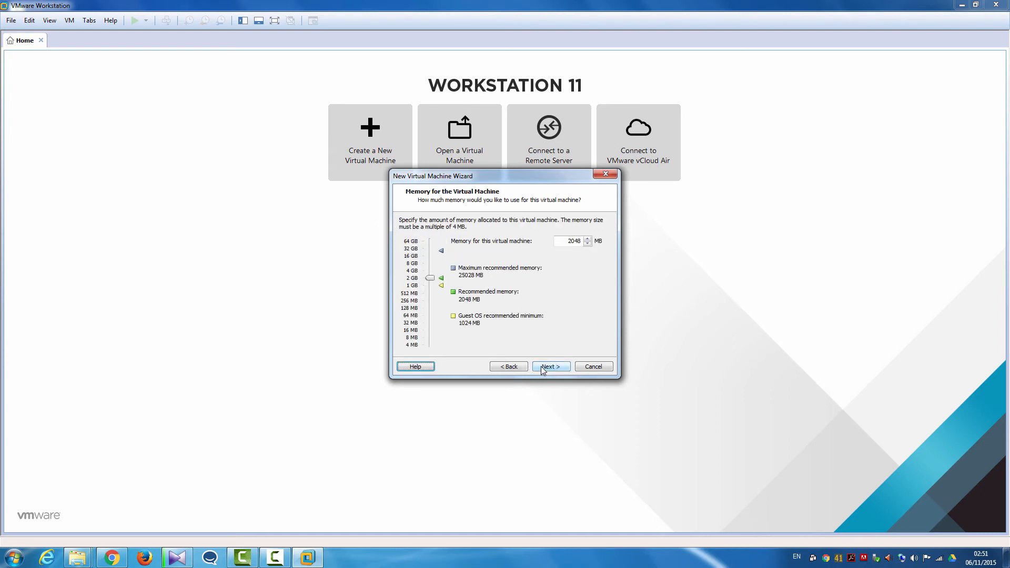
Allocate 4 GB of memory to the virtual machine and keep network address translation (NAT) as the network type.
click(413, 271)
click(550, 368)
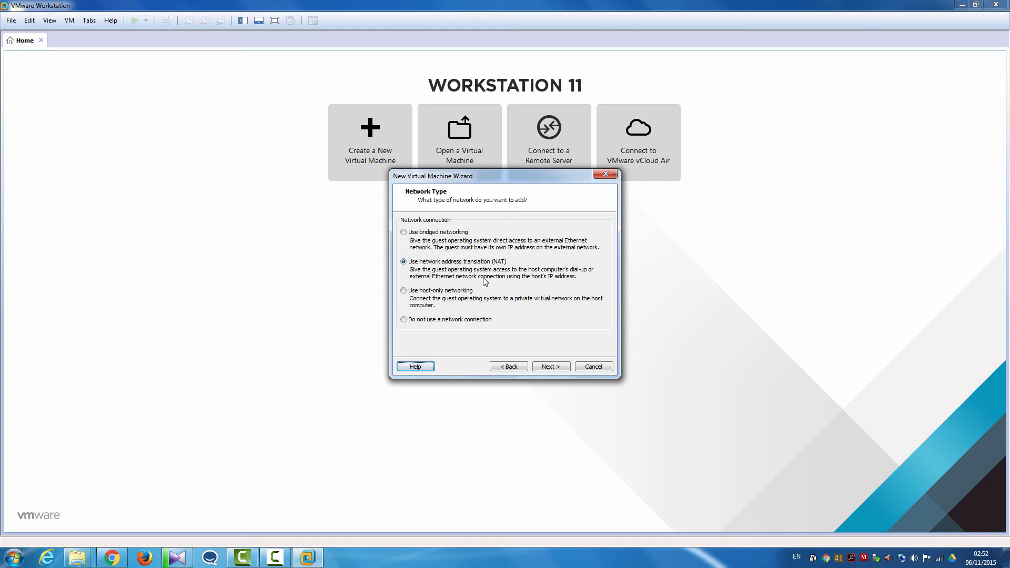
click(551, 367)
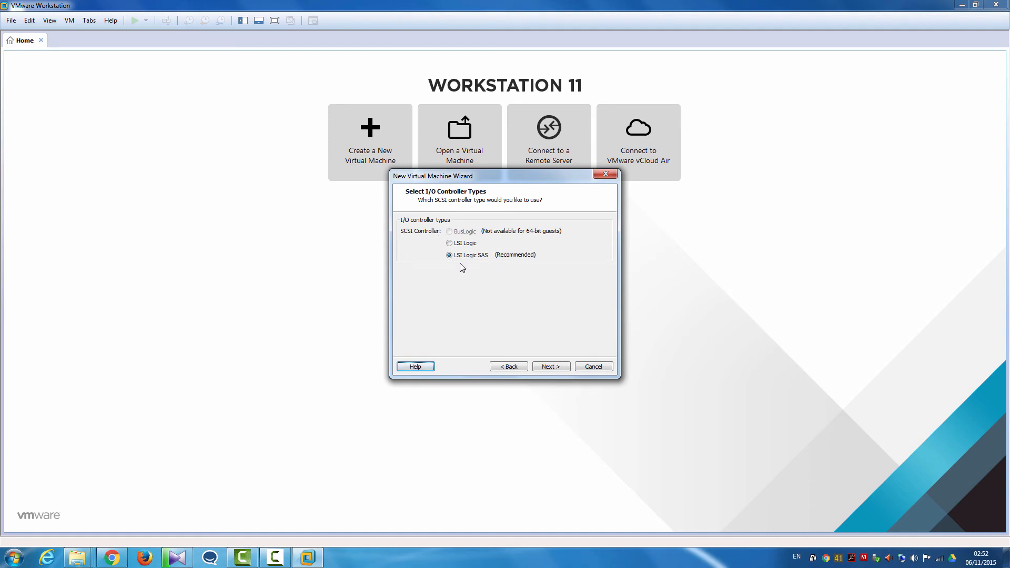
Accept the LSI Logic SAS controller and SCSI disk type, and create a new virtual disk.
click(545, 367)
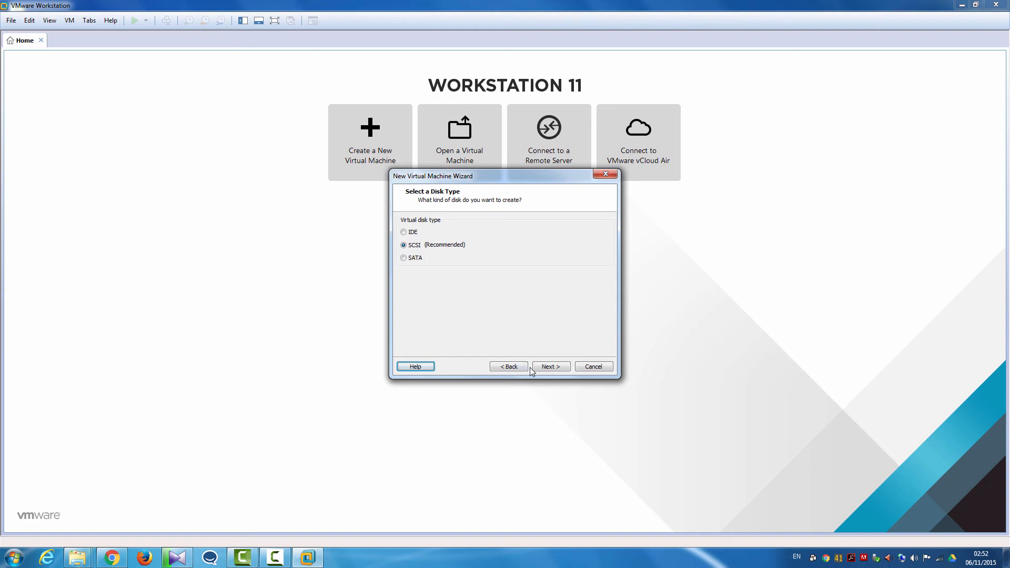
click(547, 366)
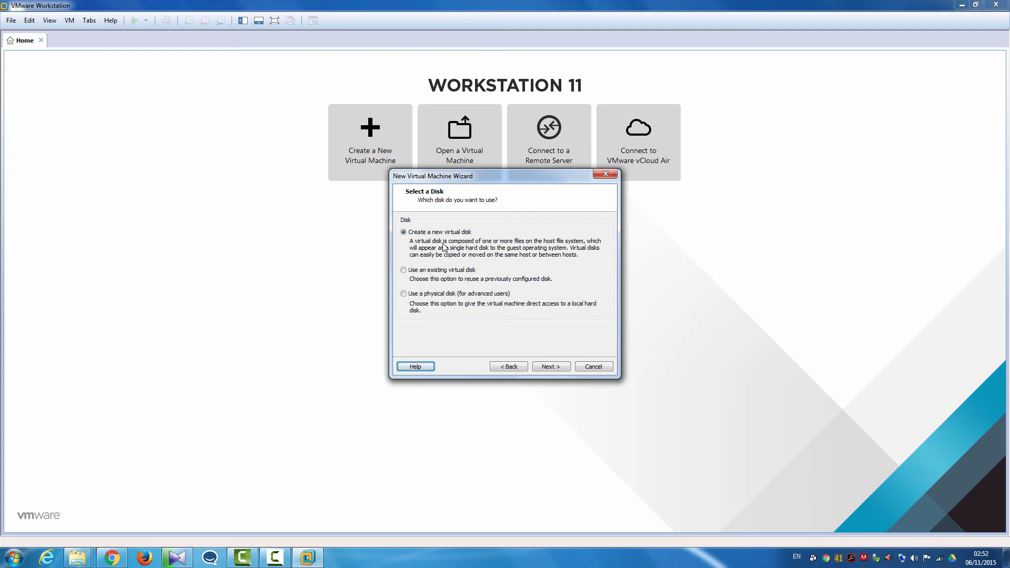
click(546, 367)
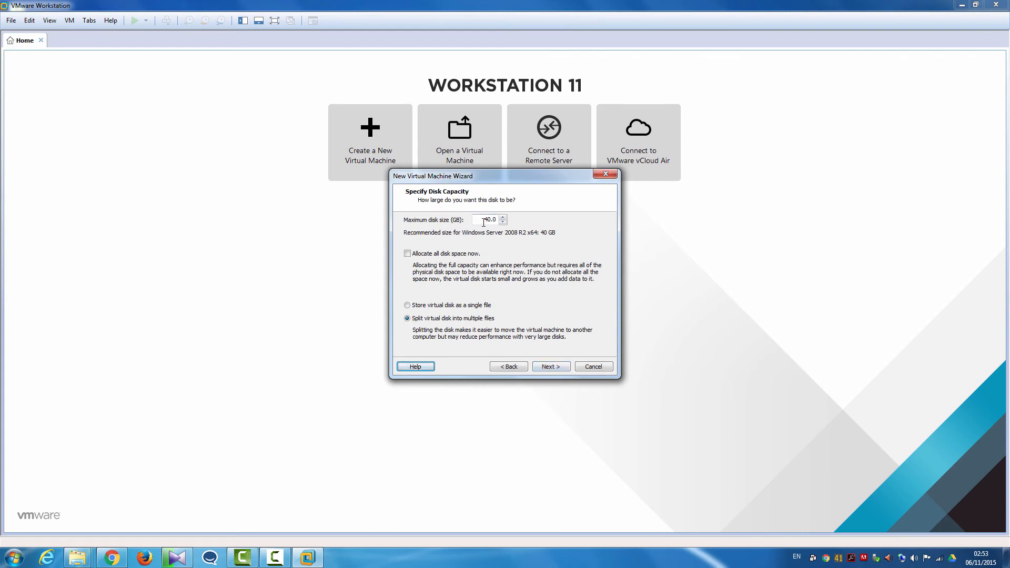
Set the maximum disk size to 50 GB and store the virtual disk as a single file.
drag(483, 220, 508, 218)
text(50)
click(409, 305)
click(555, 368)
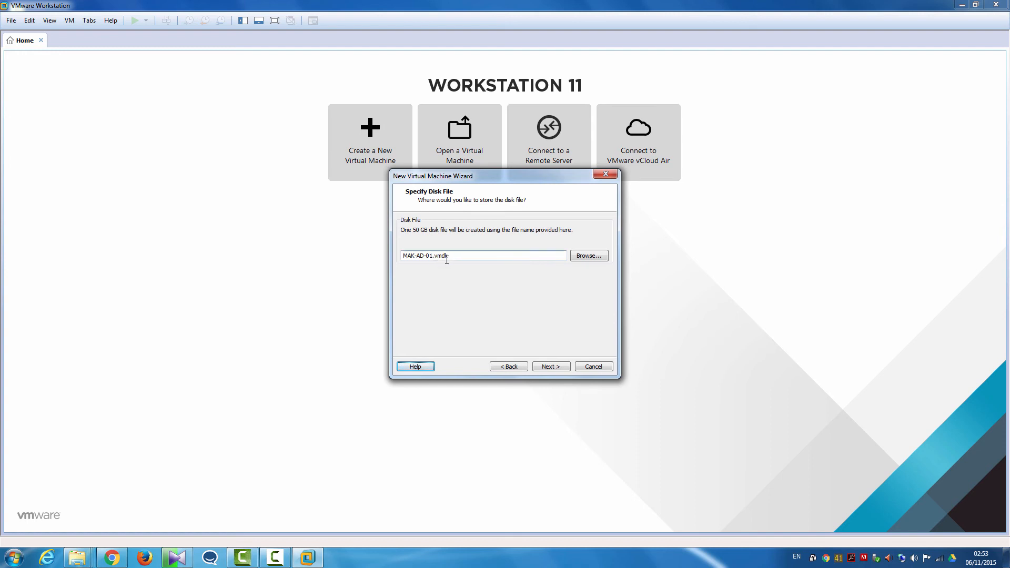
Store the virtual disk file as MAK-AD-01 in the desktop folder VMWare Infrastructure\Virtual Machines\MAK-AD-01.
click(578, 258)
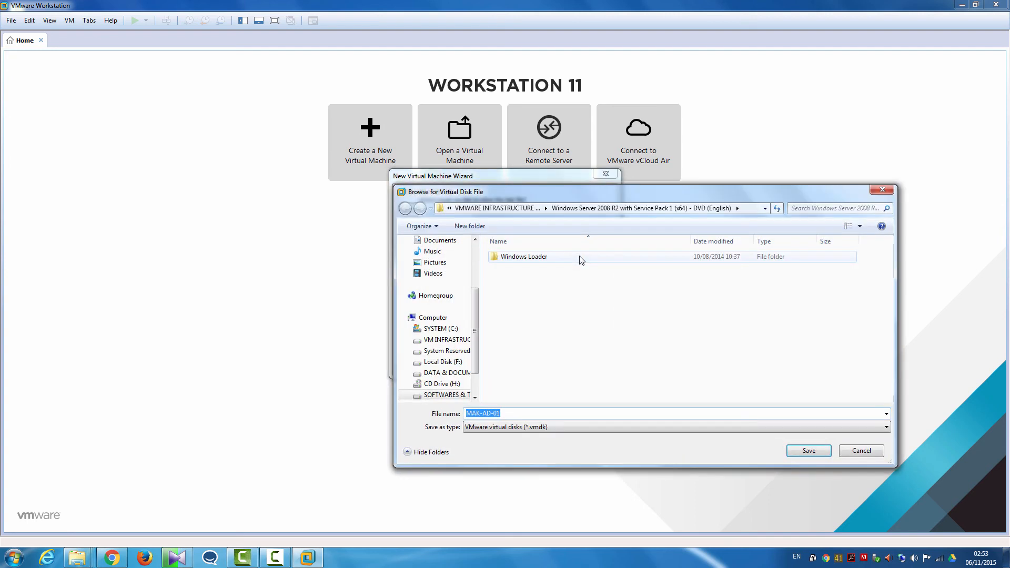
scroll(448, 263, up, 3)
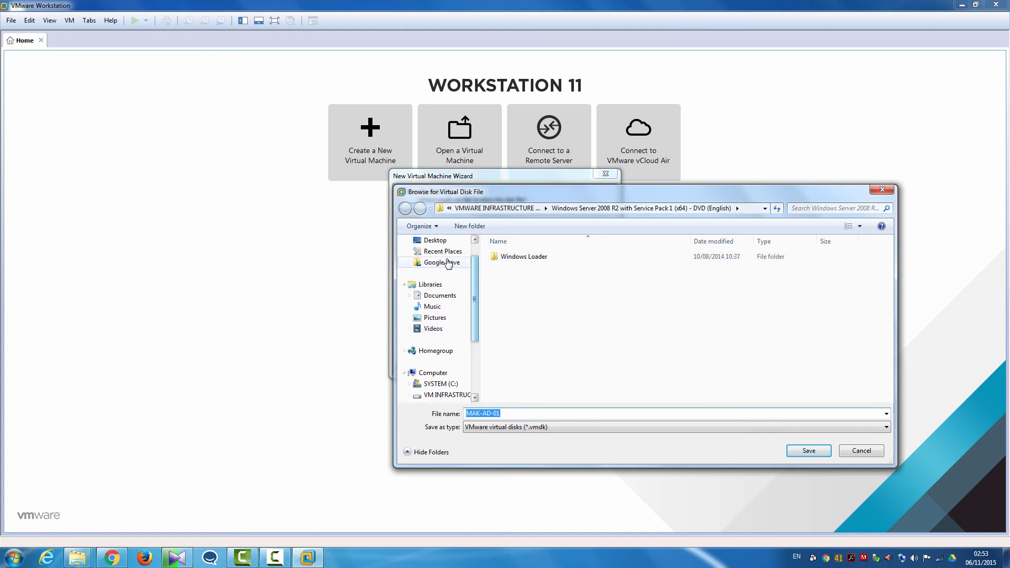
click(435, 240)
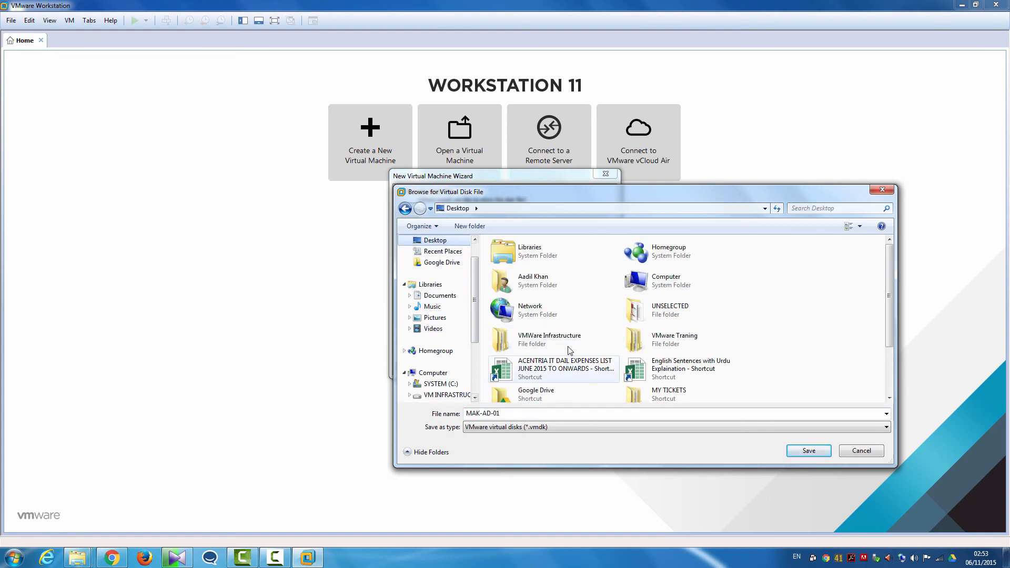
click(547, 343)
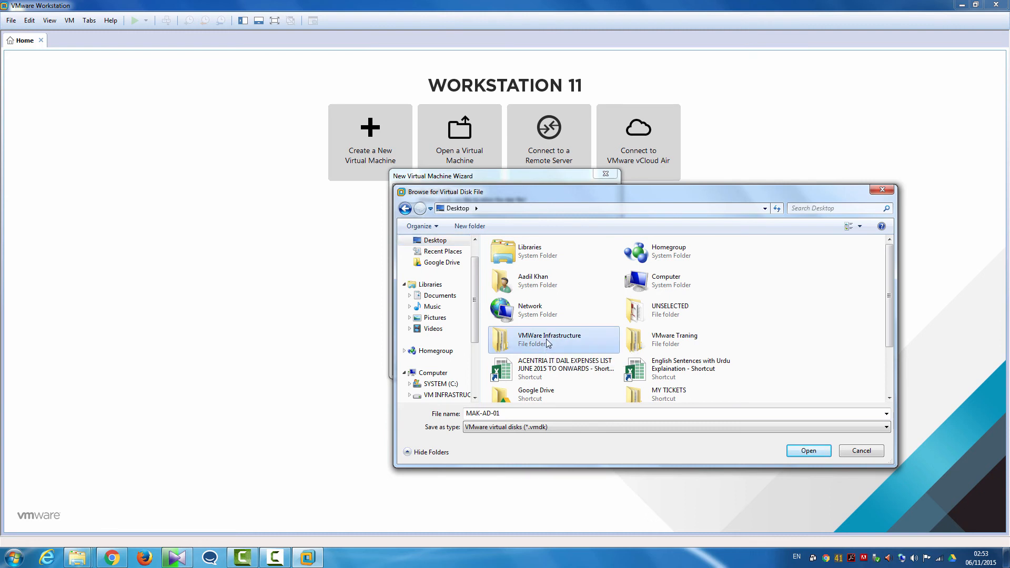
double_click(547, 343)
double_click(528, 259)
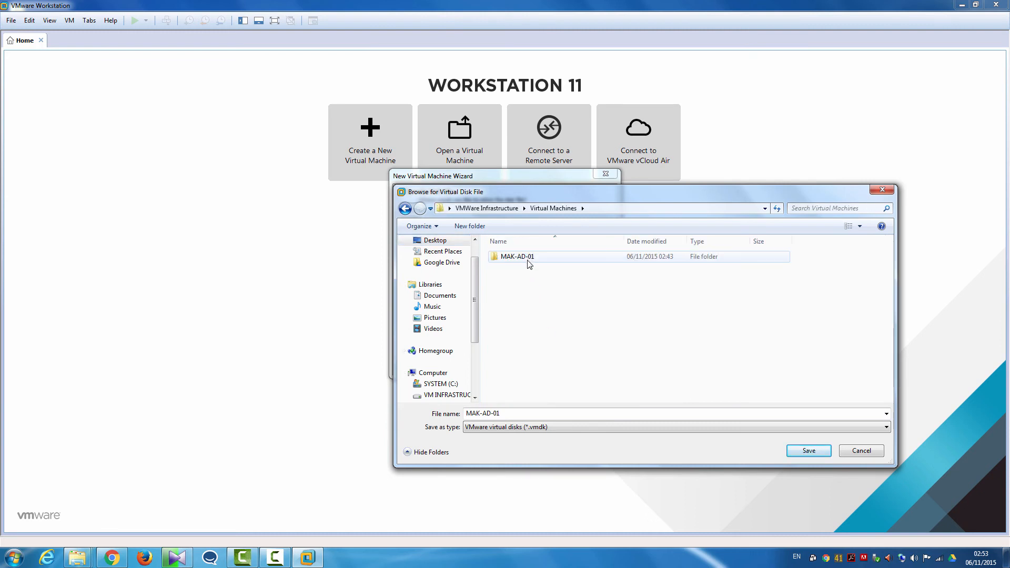
double_click(528, 261)
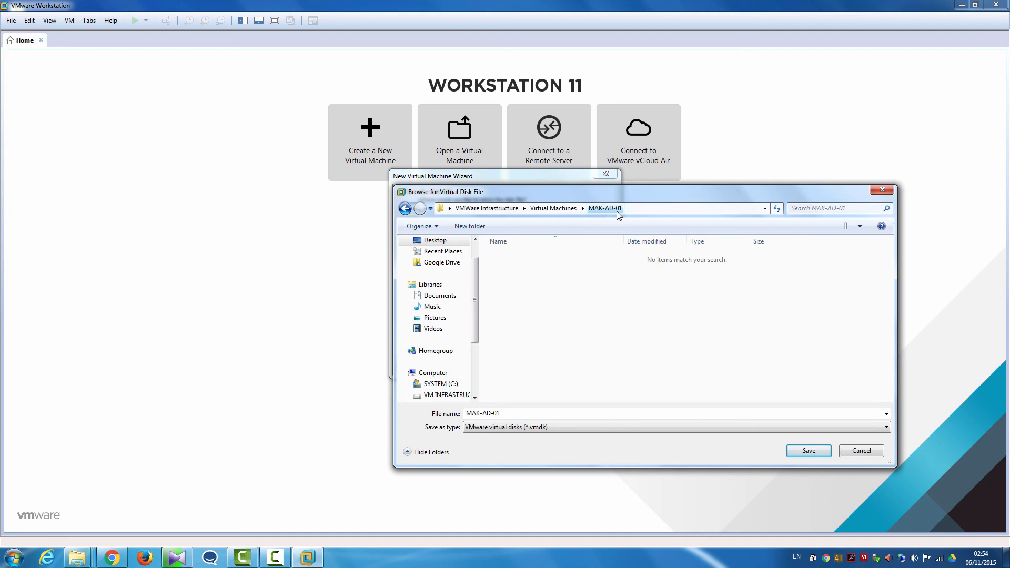
click(805, 452)
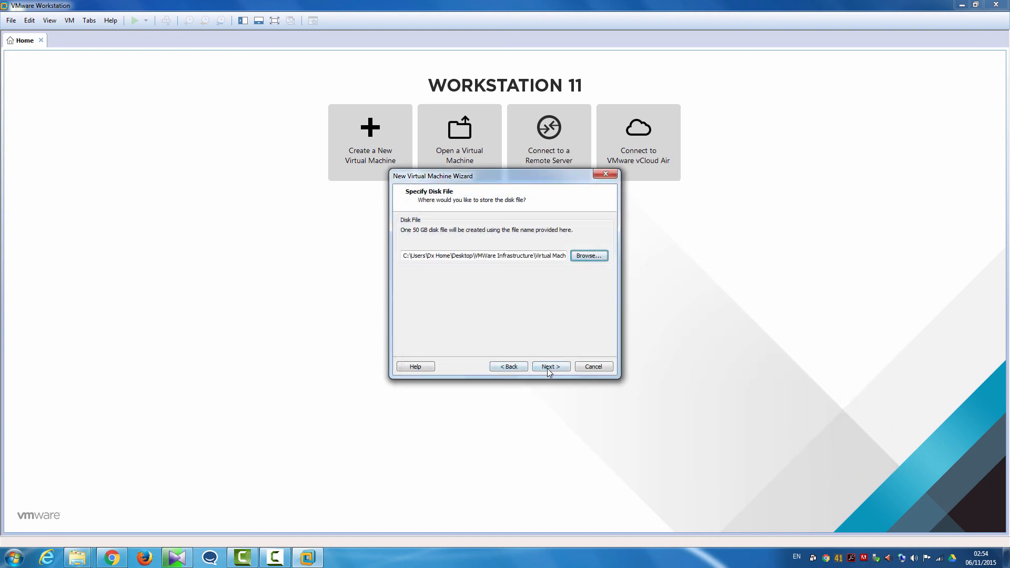
click(548, 367)
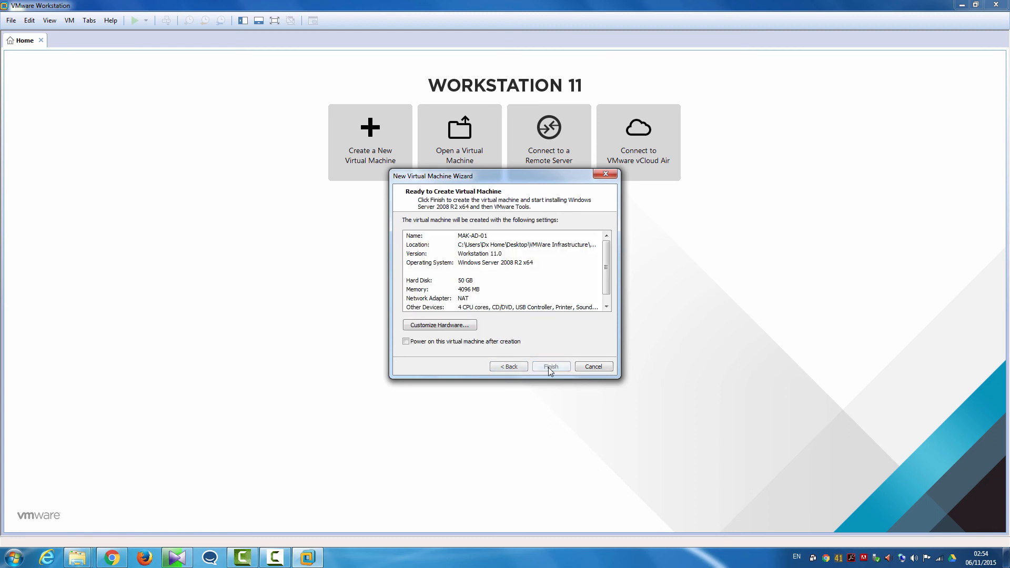
Remove the printer from the virtual machine's hardware and finish creating the machine without powering it on.
click(456, 332)
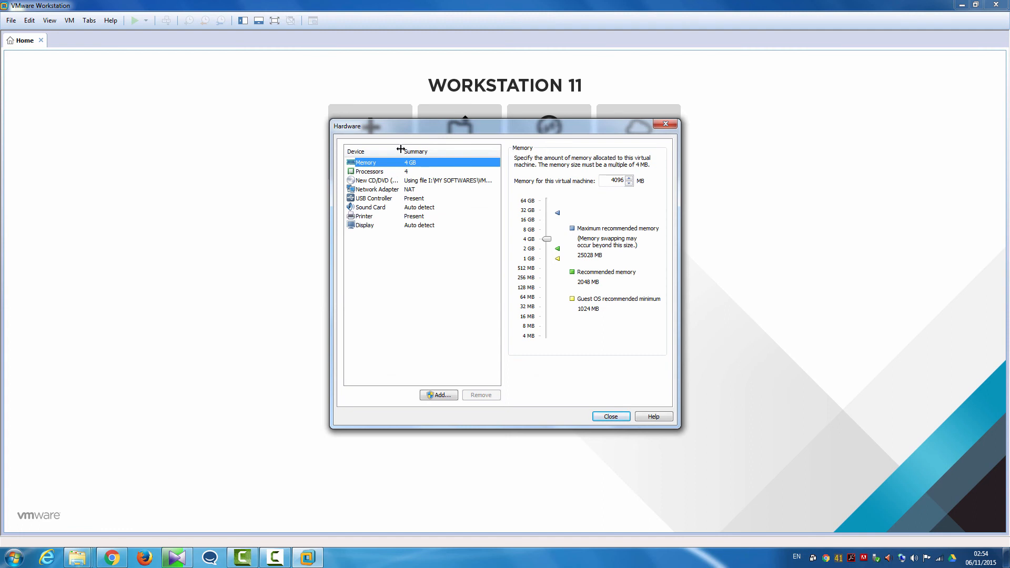
drag(397, 149, 408, 149)
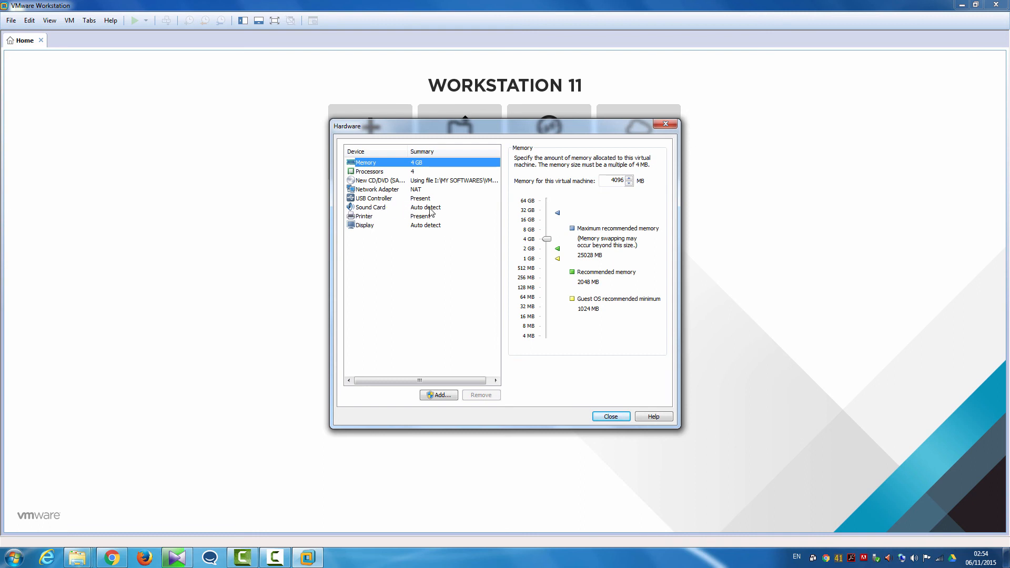
click(365, 220)
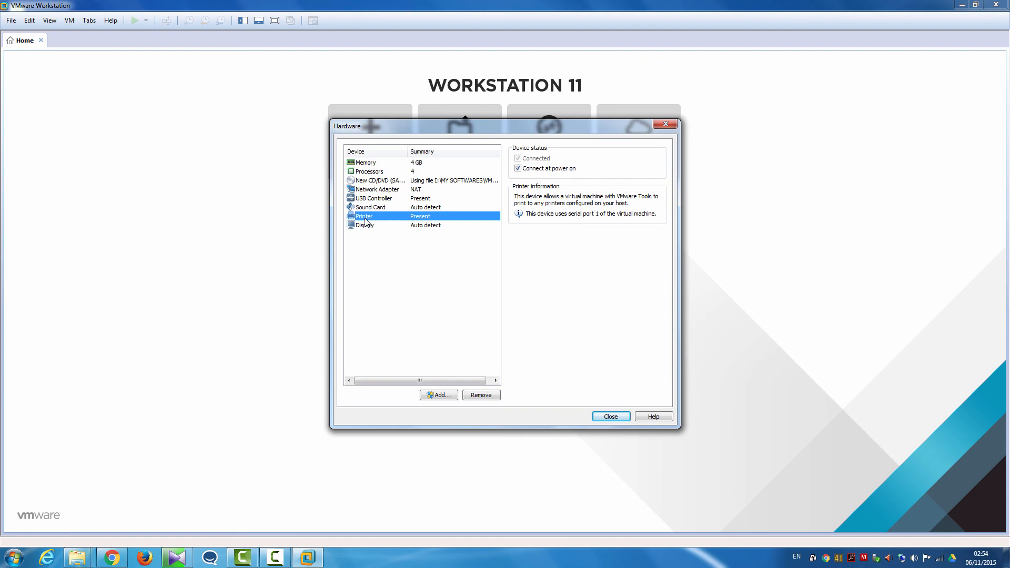
click(480, 395)
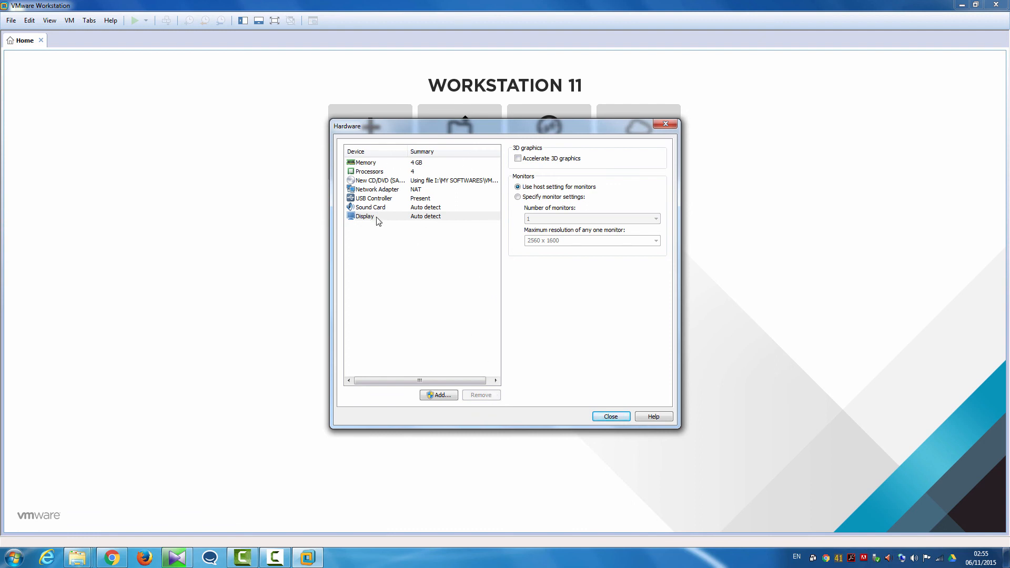
click(610, 416)
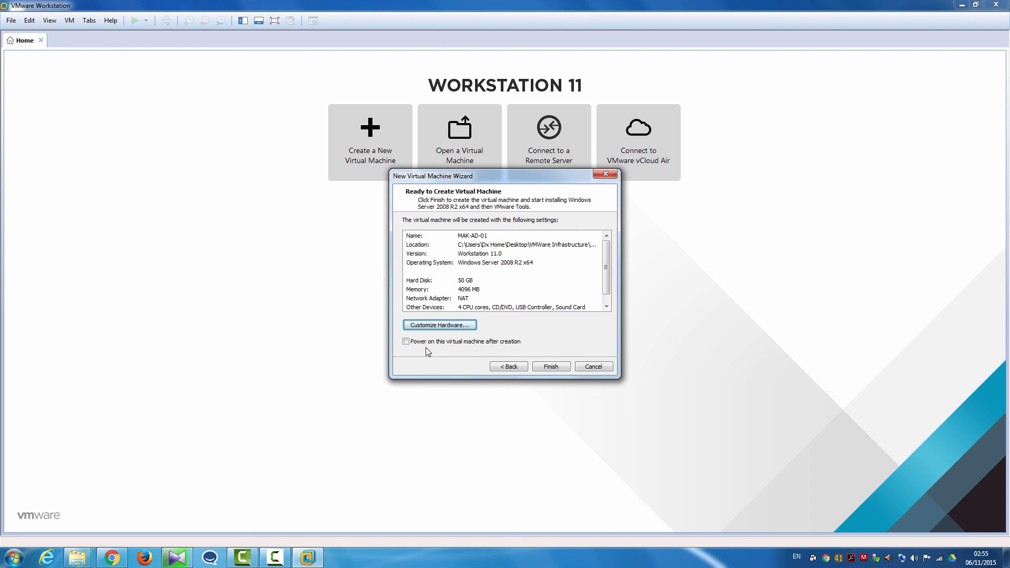
click(559, 370)
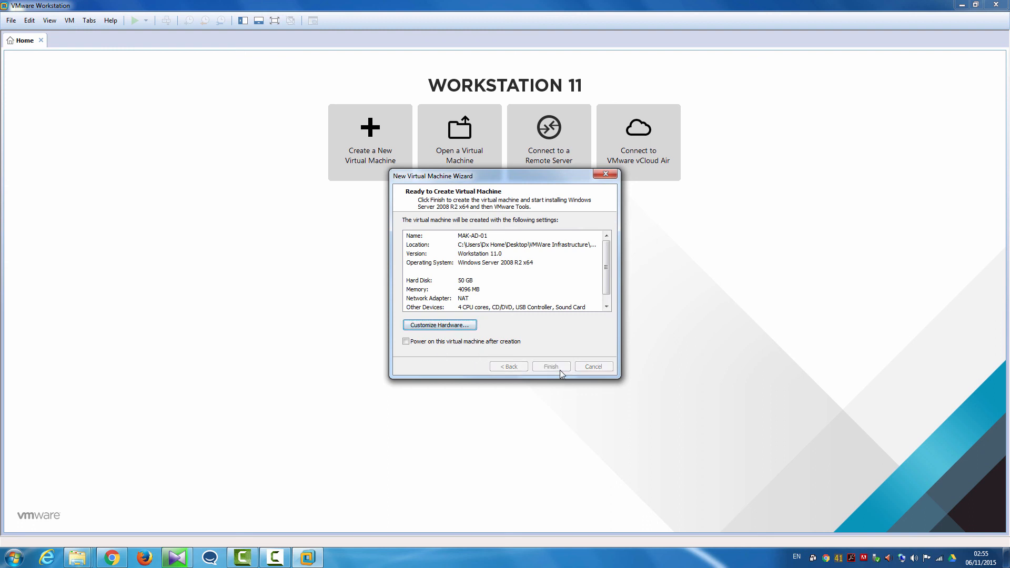